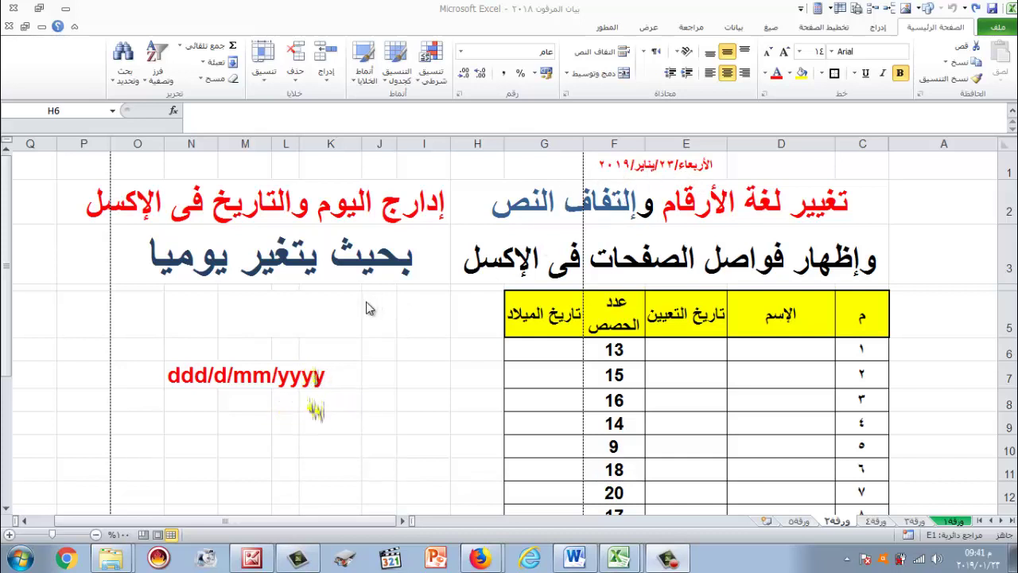
Step: Enter the formula =TODAY() in merged cell K5 so it shows 23/01/2019
double_click(304, 315)
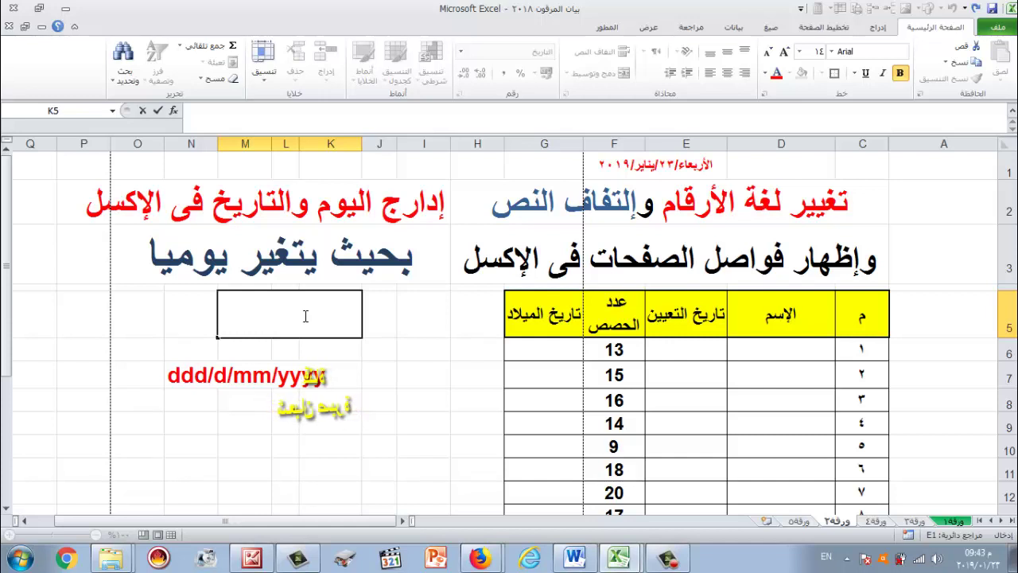
type("=")
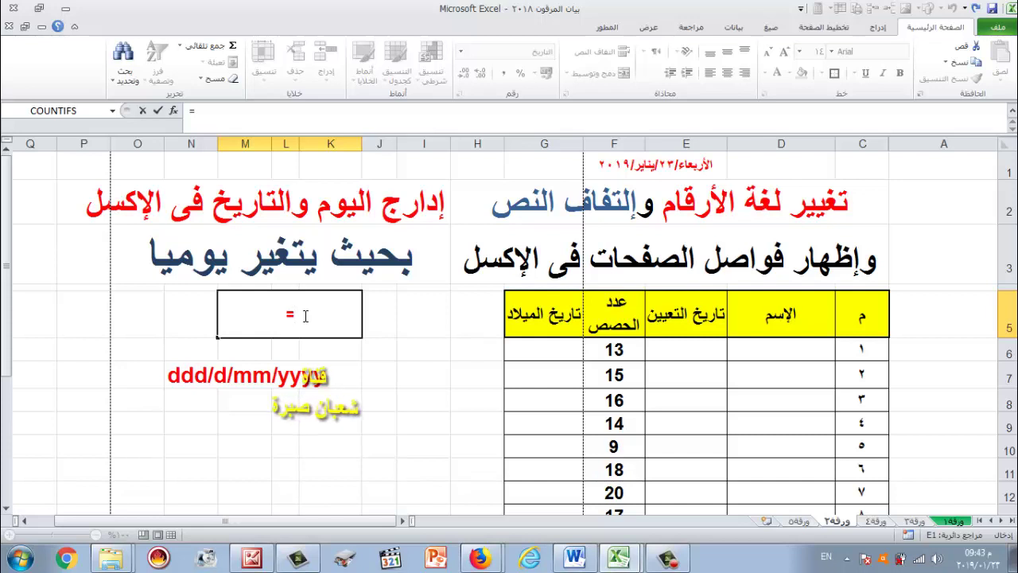
type("t")
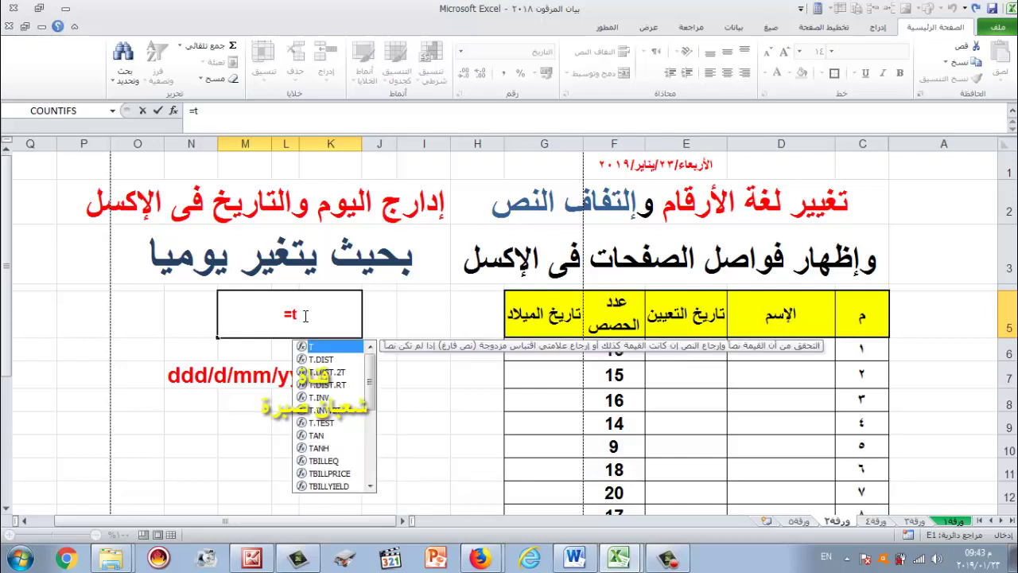
type("o")
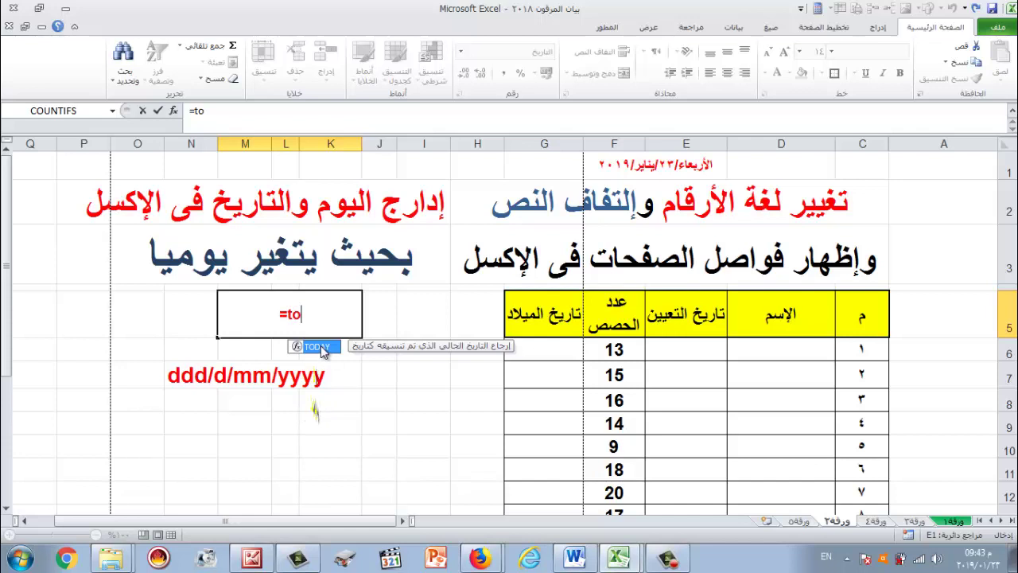
double_click(322, 350)
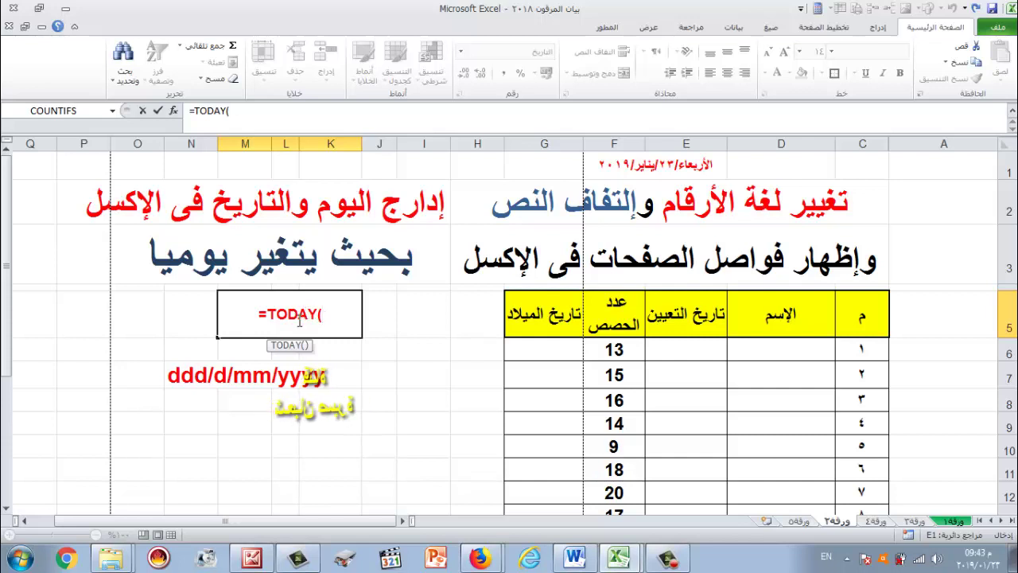
key("Return")
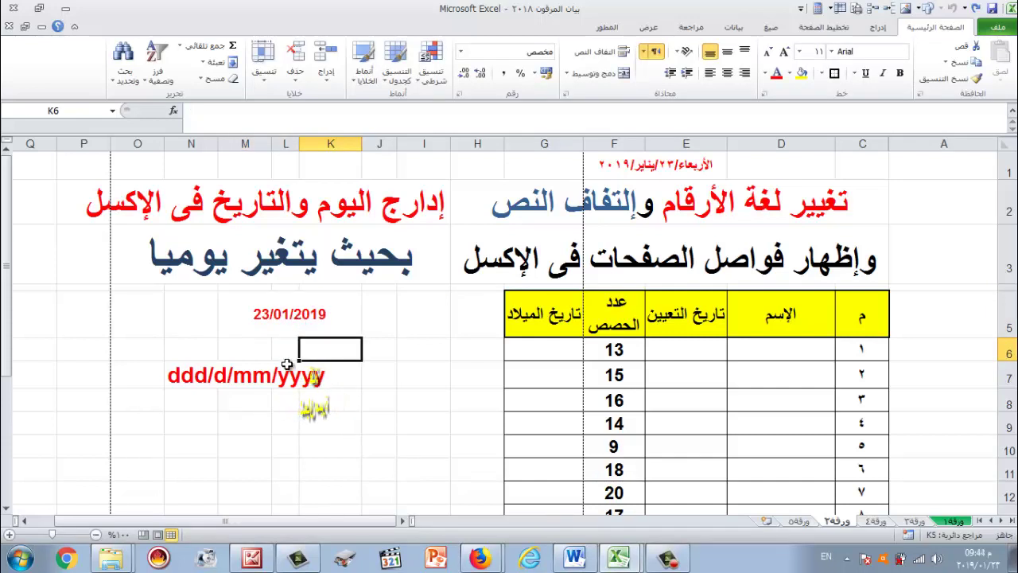
left_click(306, 326)
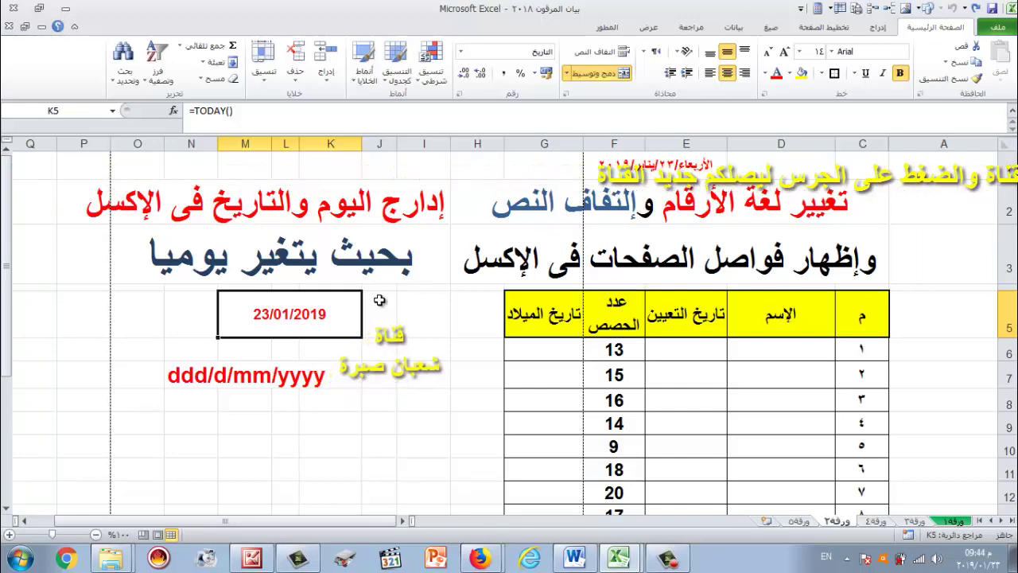
right_click(291, 317)
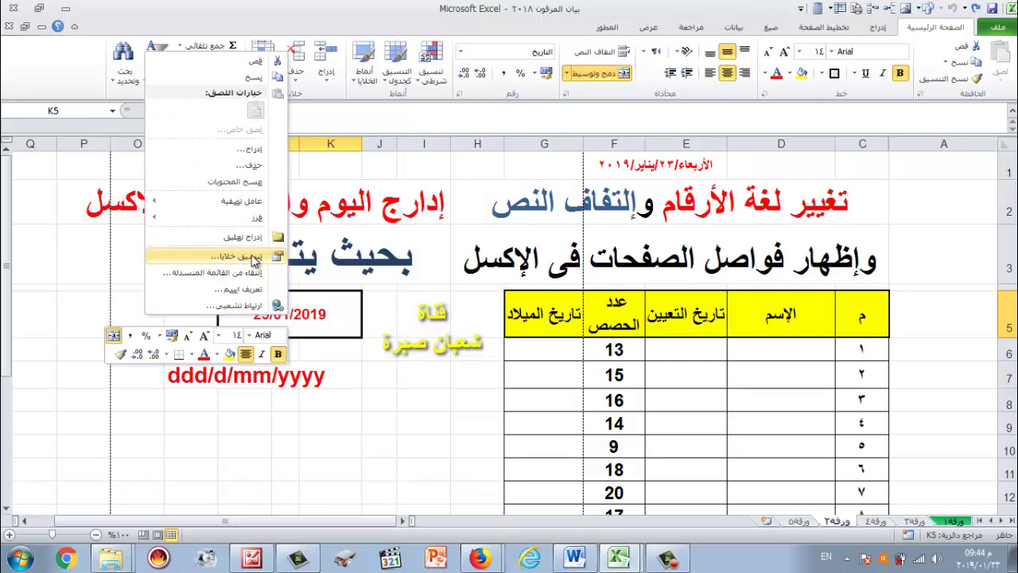
left_click(255, 262)
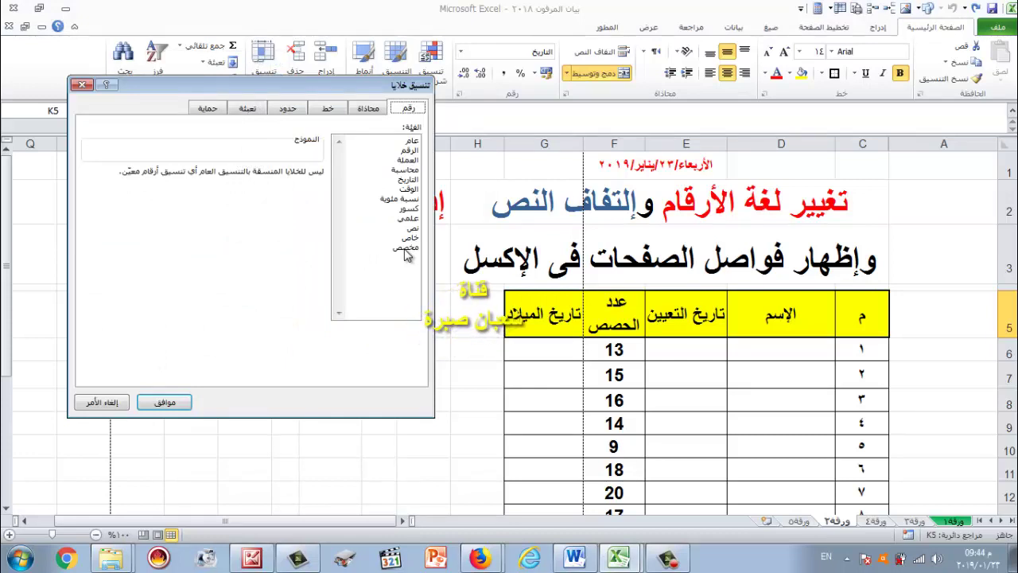
left_click(405, 248)
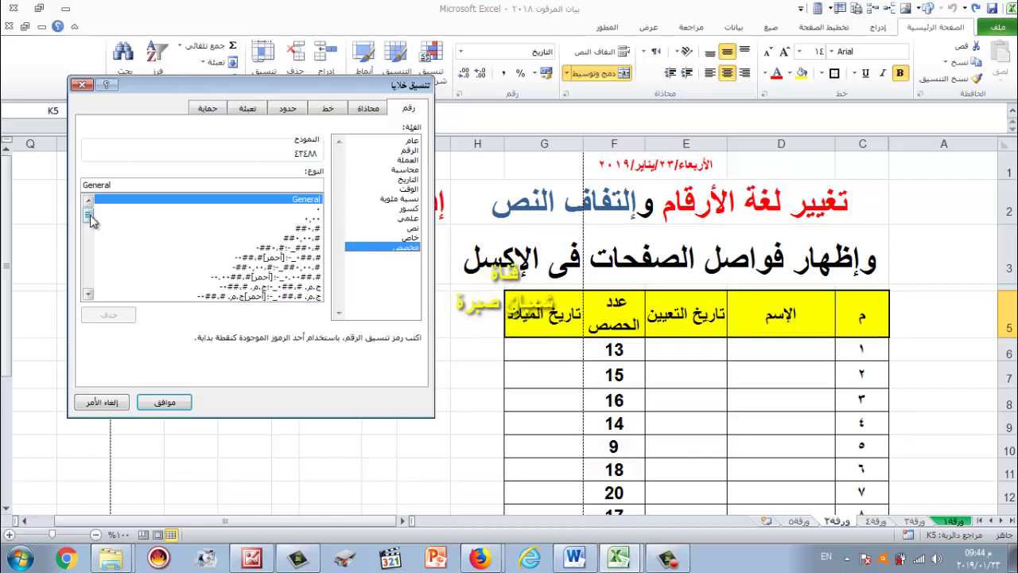
left_click_drag(90, 214, 113, 267)
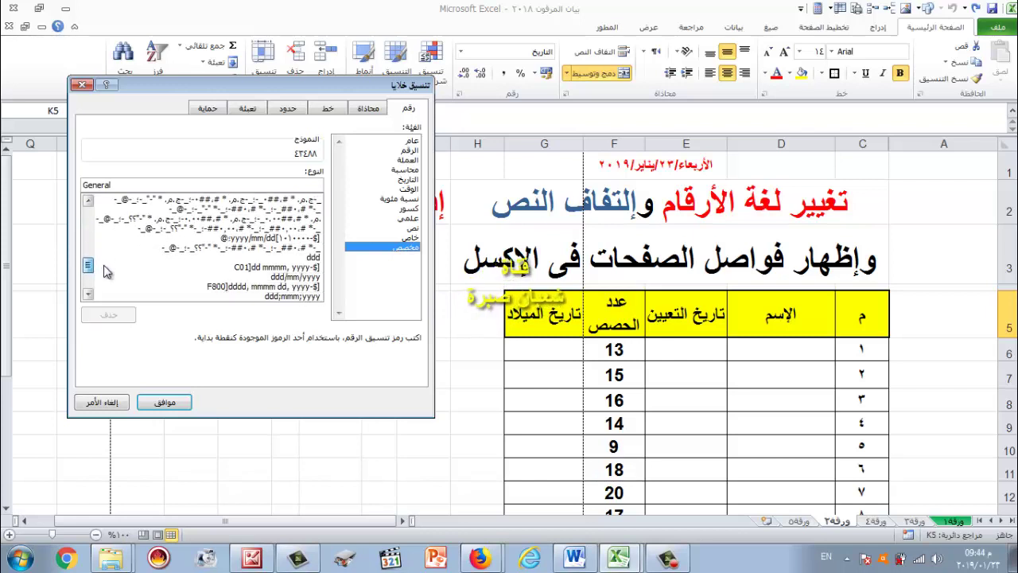
left_click(80, 86)
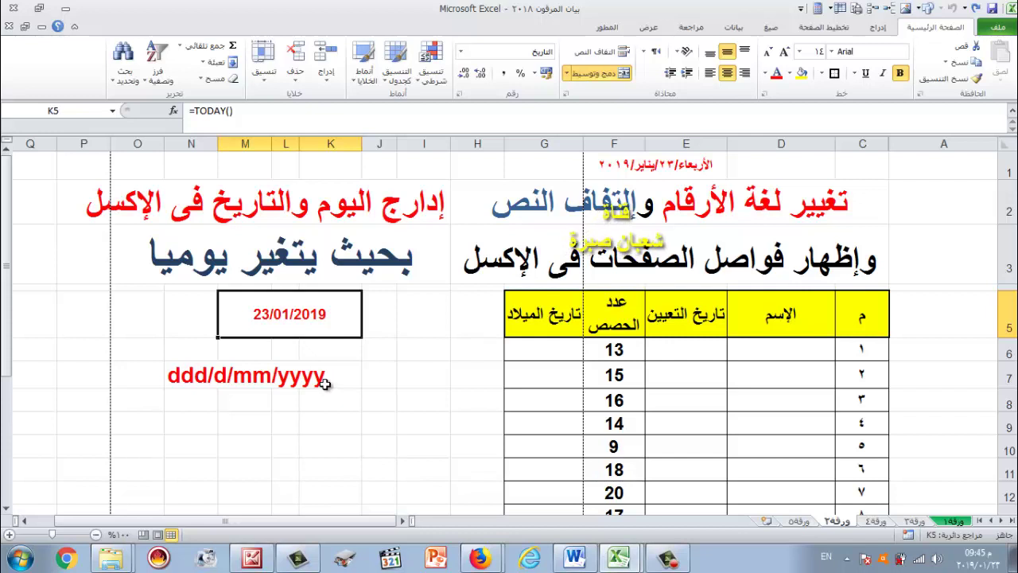
Step: Bring up Format Cells for K5 on the Custom number category and browse the Type list
right_click(293, 315)
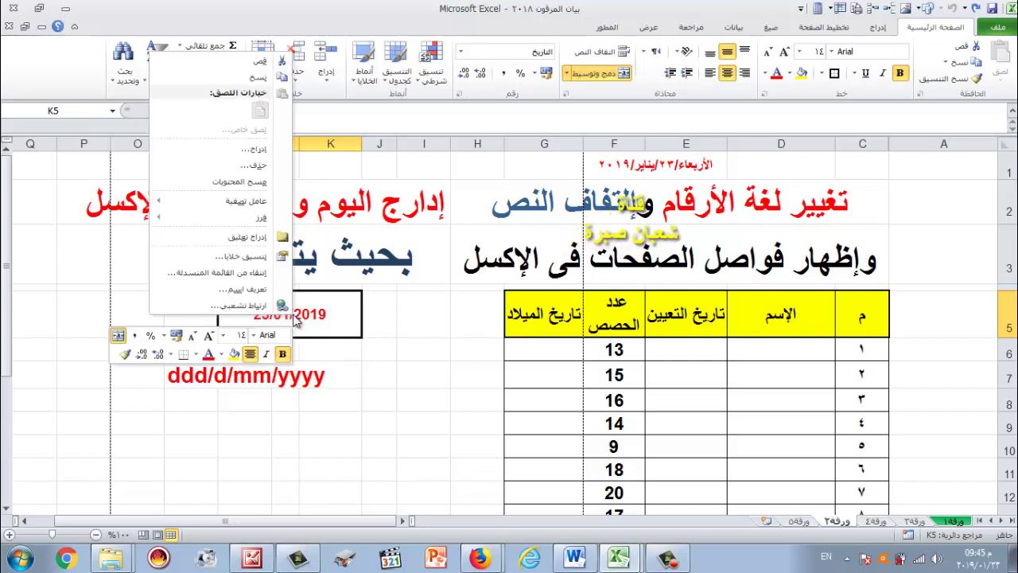
left_click(261, 257)
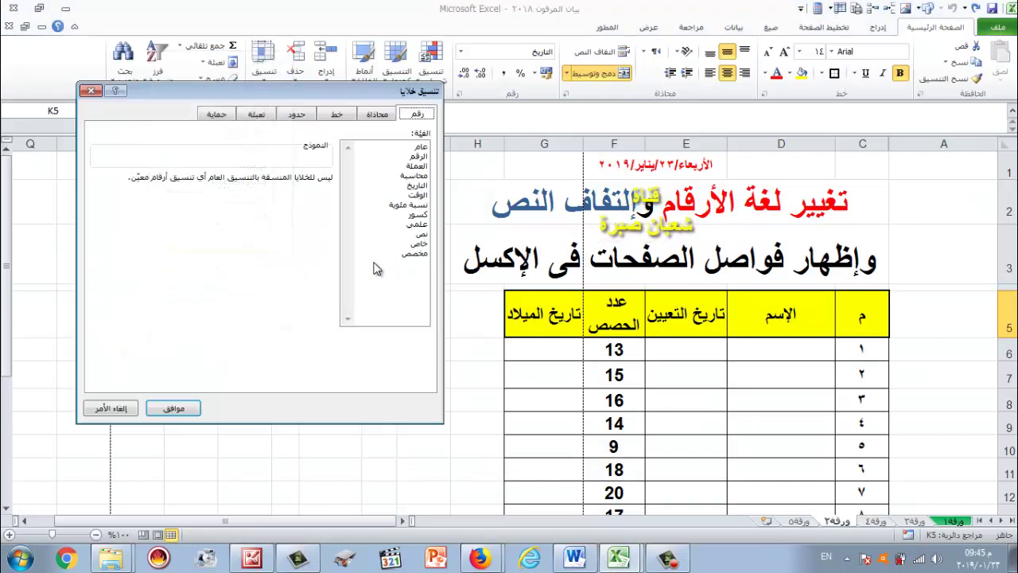
left_click(414, 252)
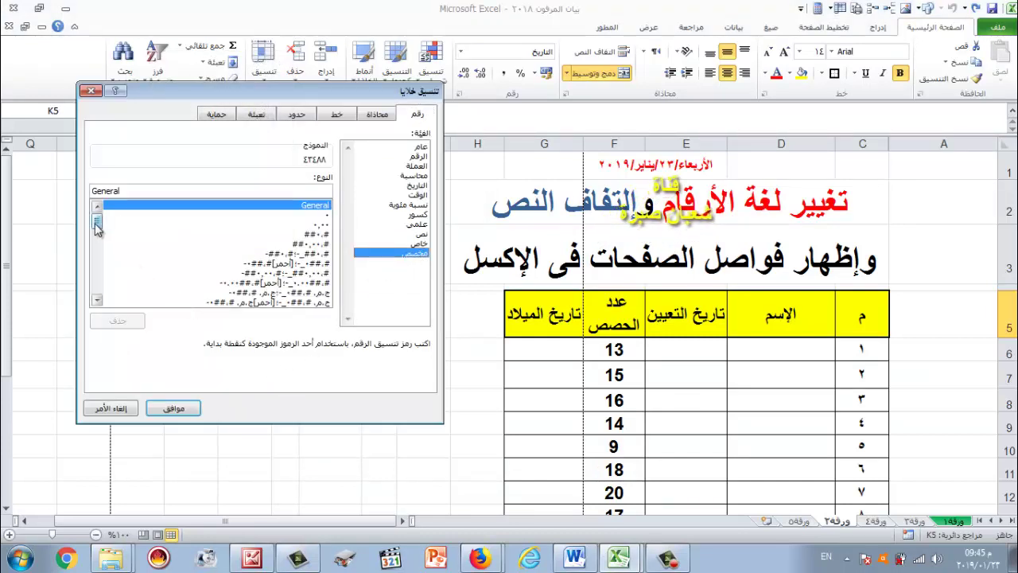
left_click_drag(96, 227, 282, 267)
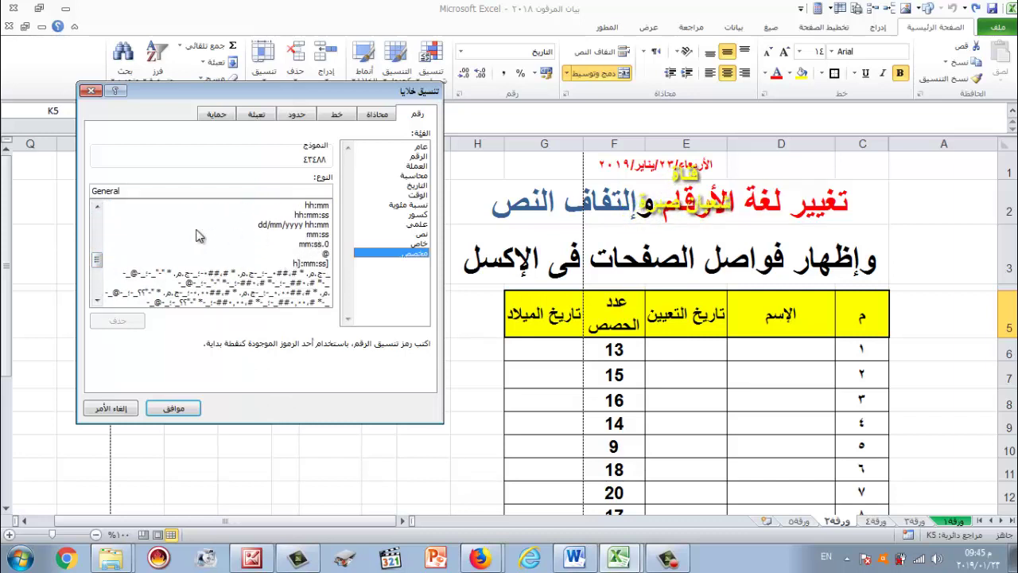
mouse_move(96, 259)
left_mouse_down()
mouse_move(99, 237)
mouse_move(96, 281)
mouse_move(111, 207)
left_mouse_up()
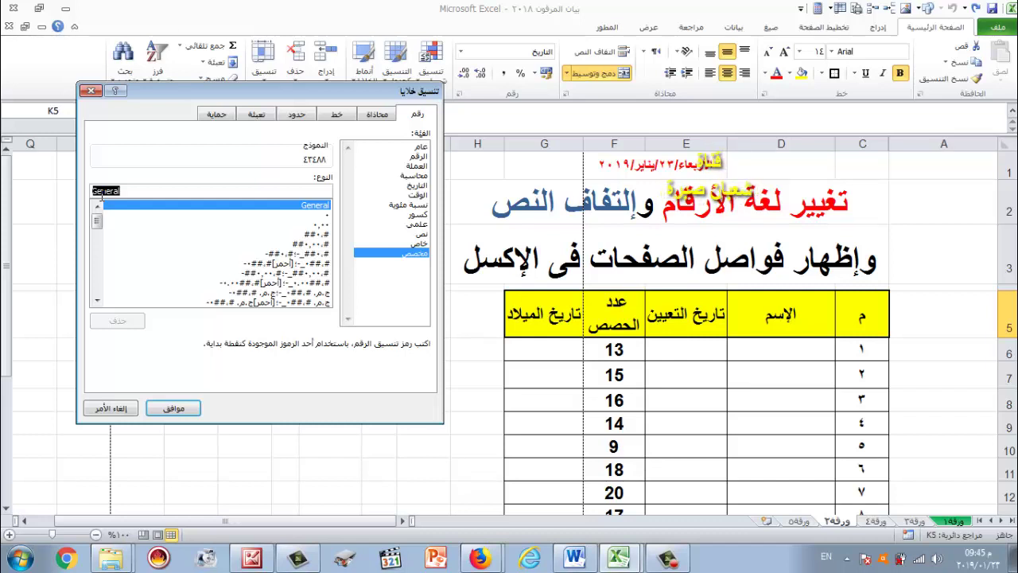
Step: Replace General with the format code ddd/d/m, previewing Wednesday/23/1
type("d")
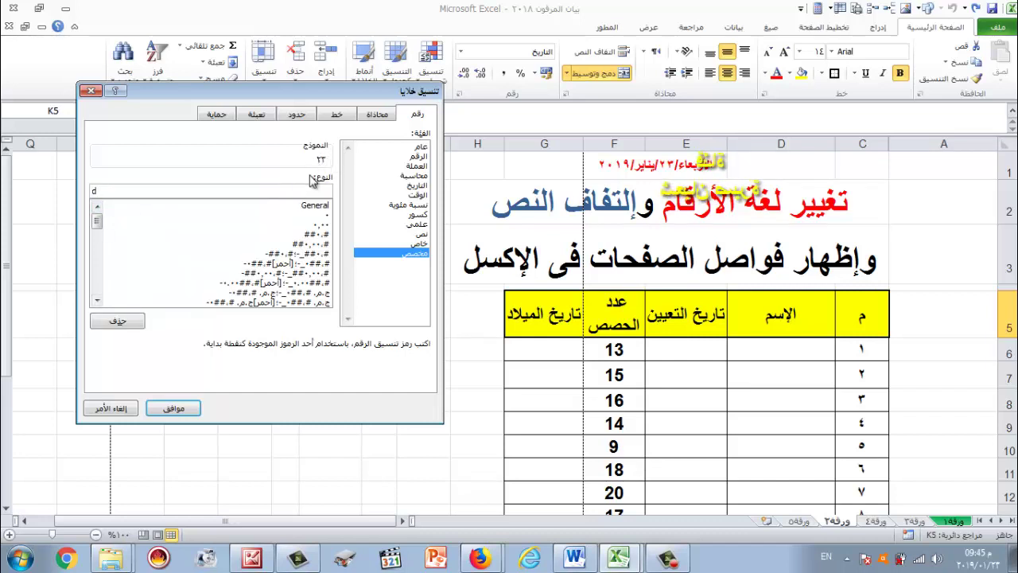
type("dd/d/")
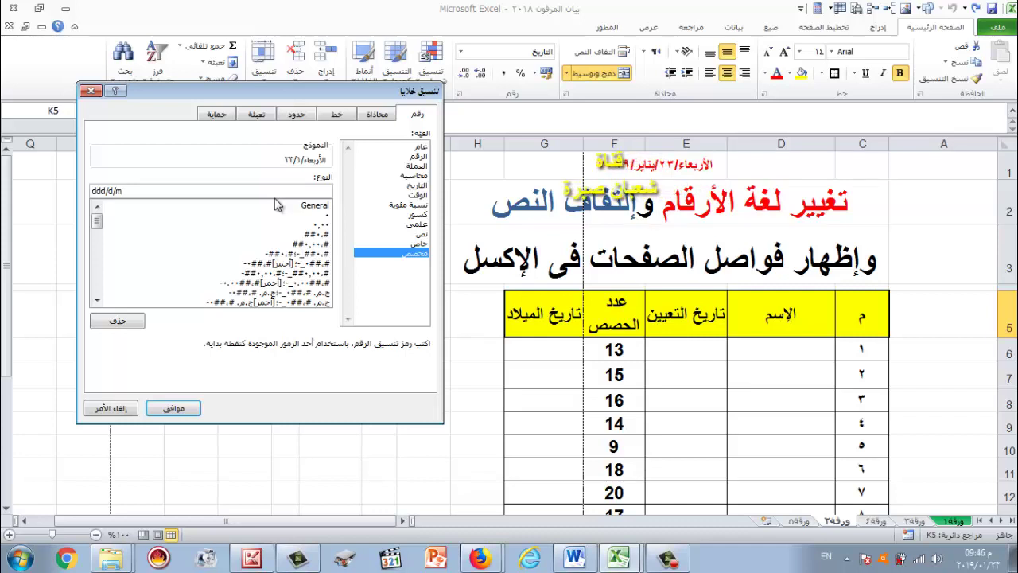
type("m")
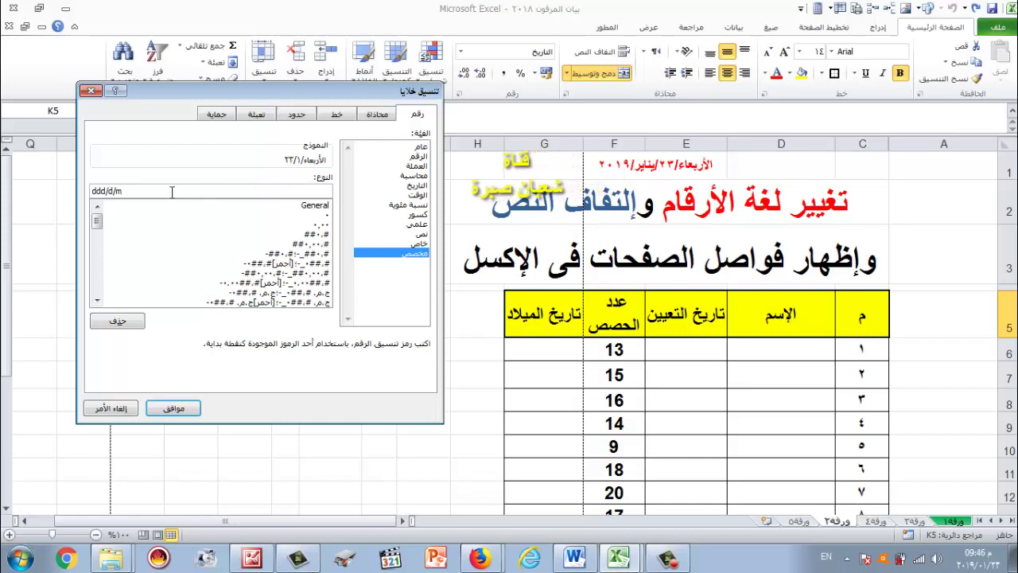
Step: Extend the format code to ddd/d/mmm/yyyy to show the month name and full year
left_click(276, 189)
type("m")
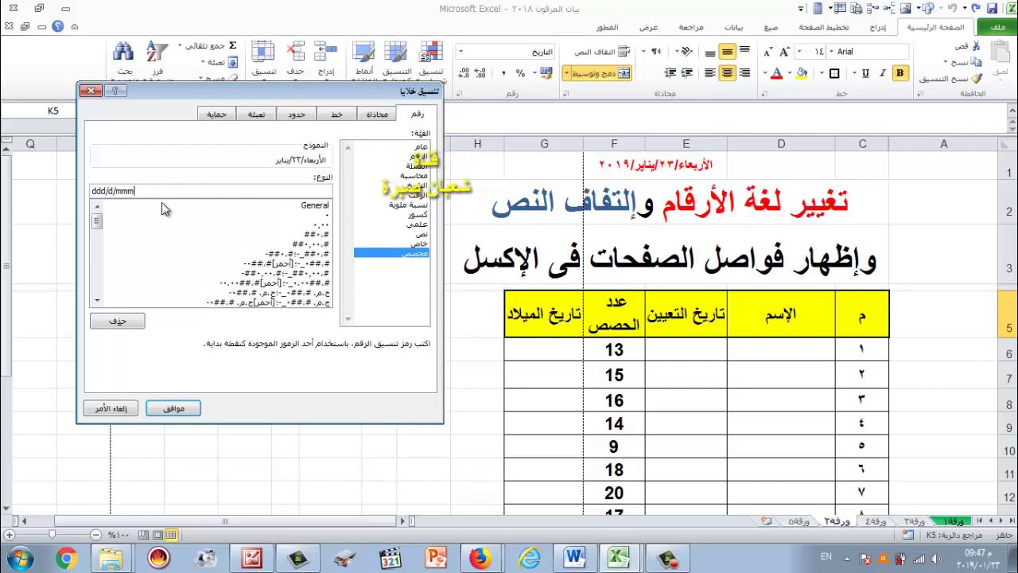
type("m")
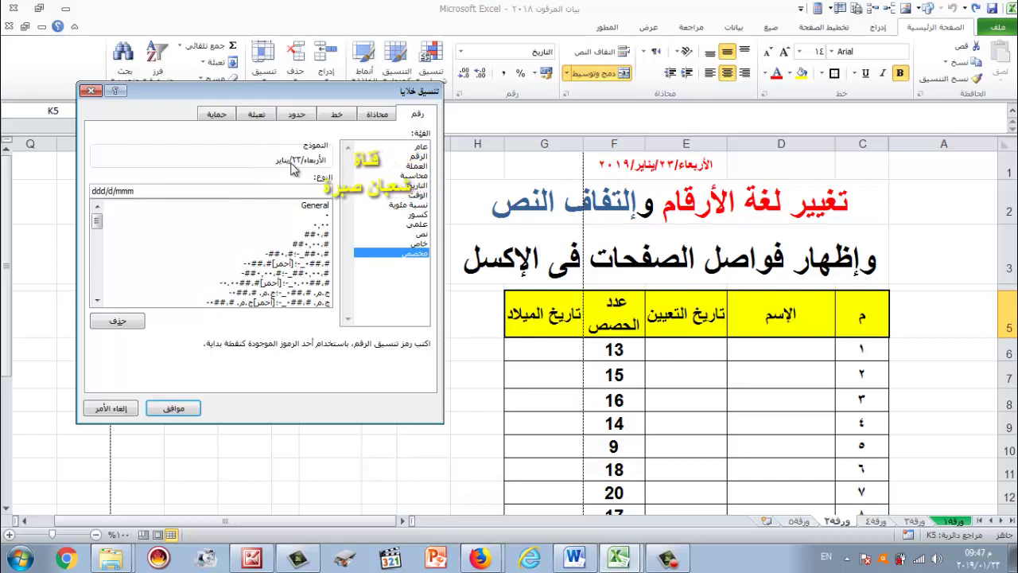
type("/")
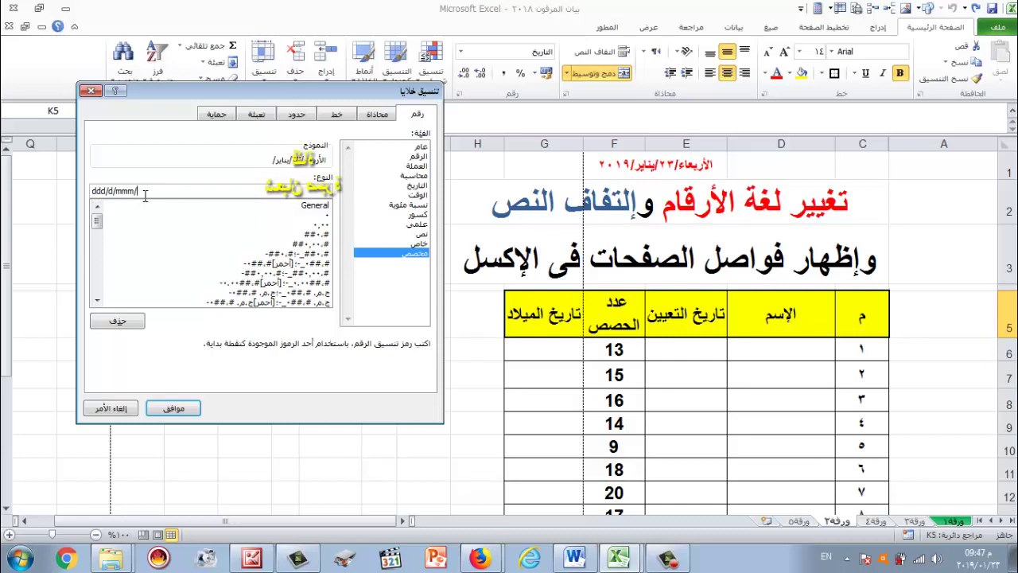
type("yy")
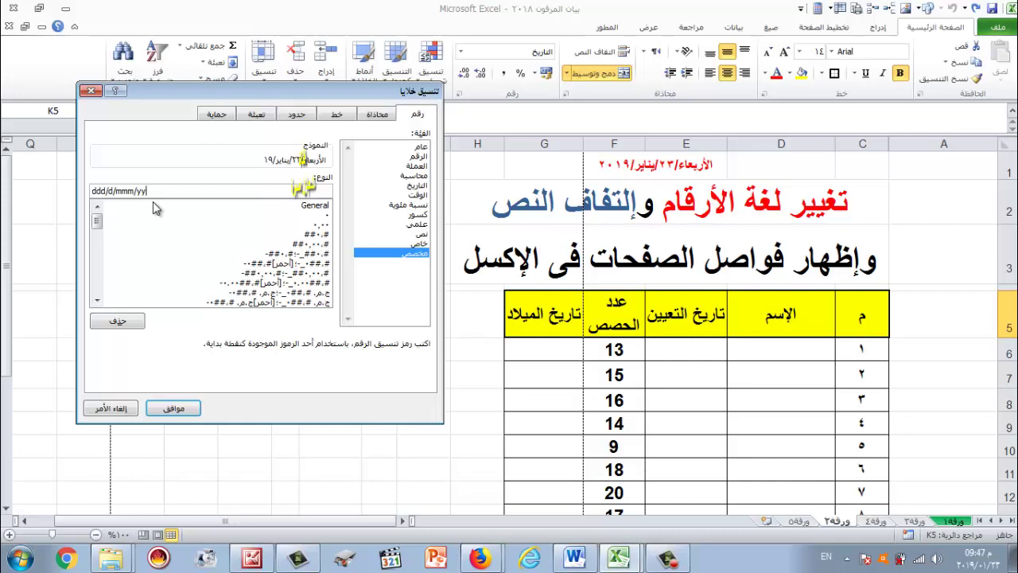
type("yyy")
Step: Apply the ddd/d/mmm/yyyy format so K5 displays Wednesday/23/January/2019
left_click(170, 409)
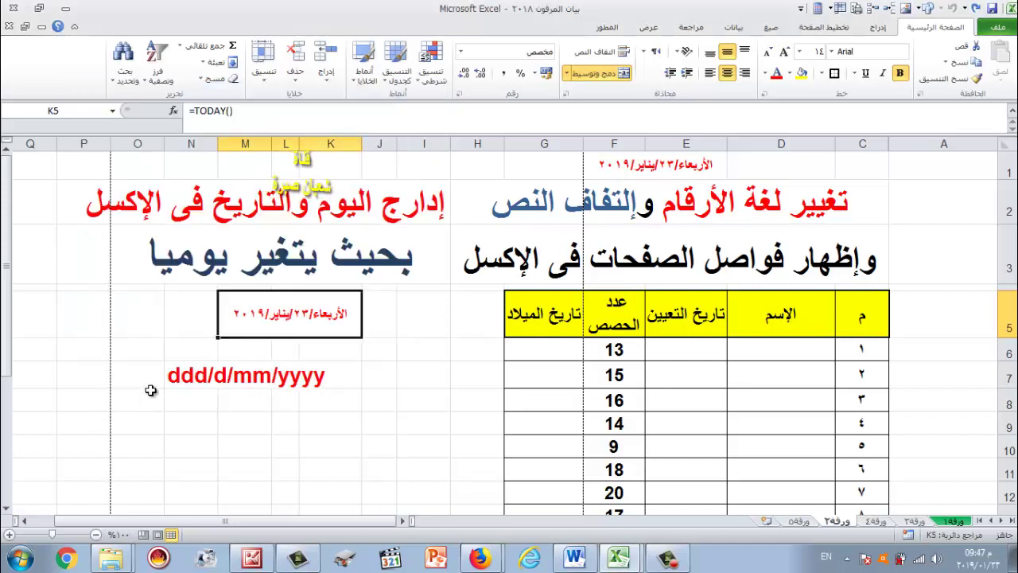